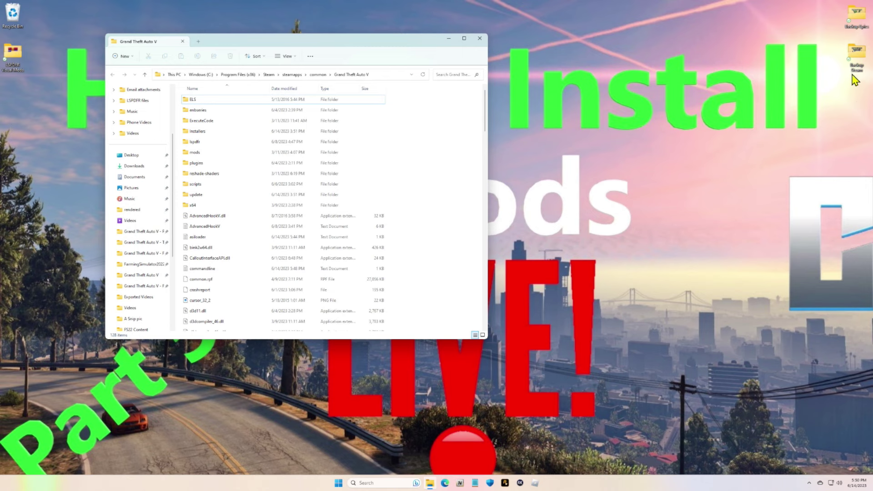
Open the Backup Steam folder from the desktop and arrange its window beside the Grand Theft Auto V folder.
double_click(857, 67)
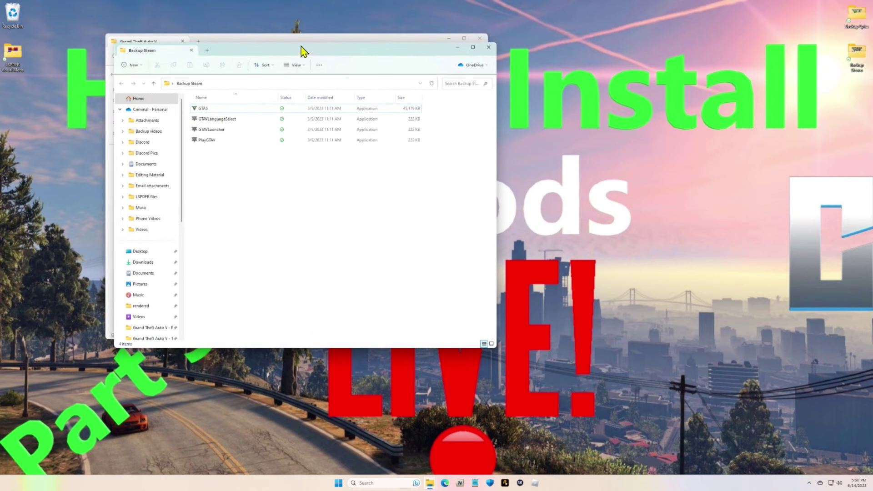
left_click_drag(298, 52, 673, 43)
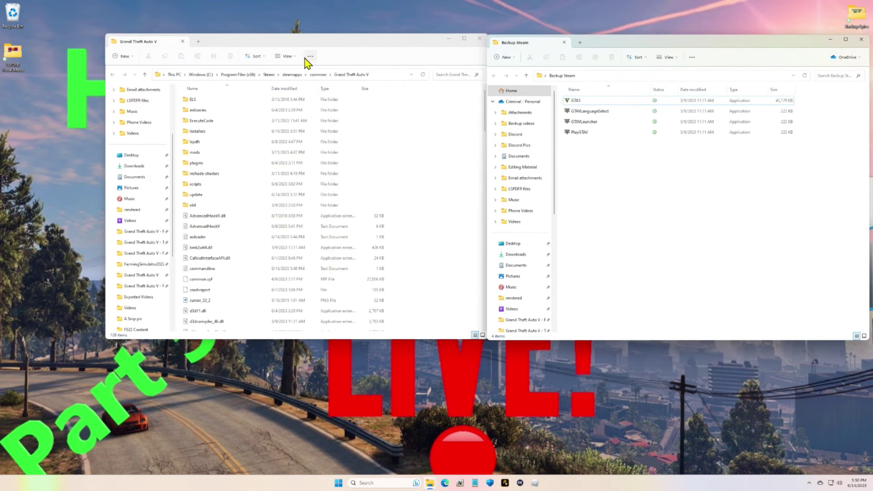
left_click_drag(313, 44, 230, 40)
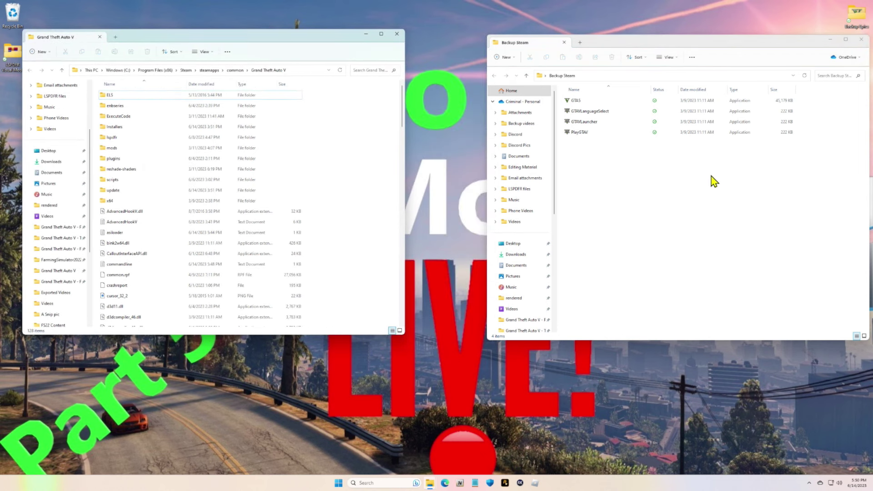
Move all four applications from Backup Steam into the Grand Theft Auto V folder, replacing the files in the destination.
left_click_drag(809, 232, 619, 102)
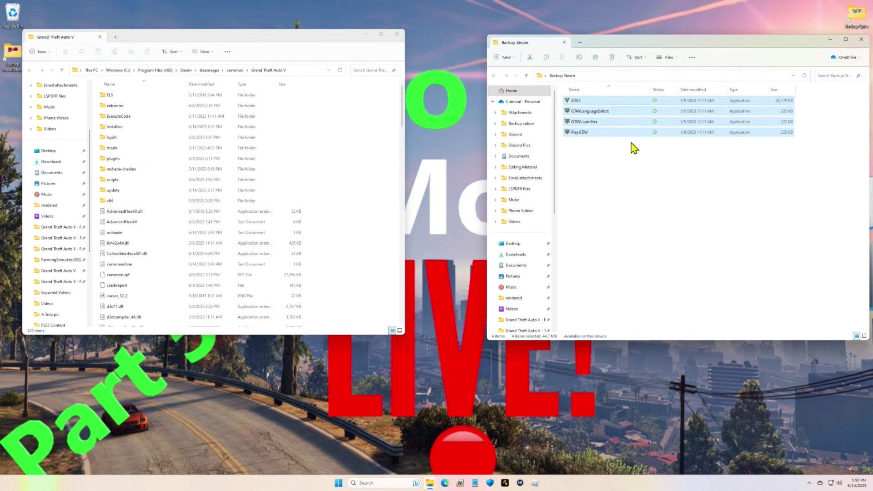
left_click(597, 151)
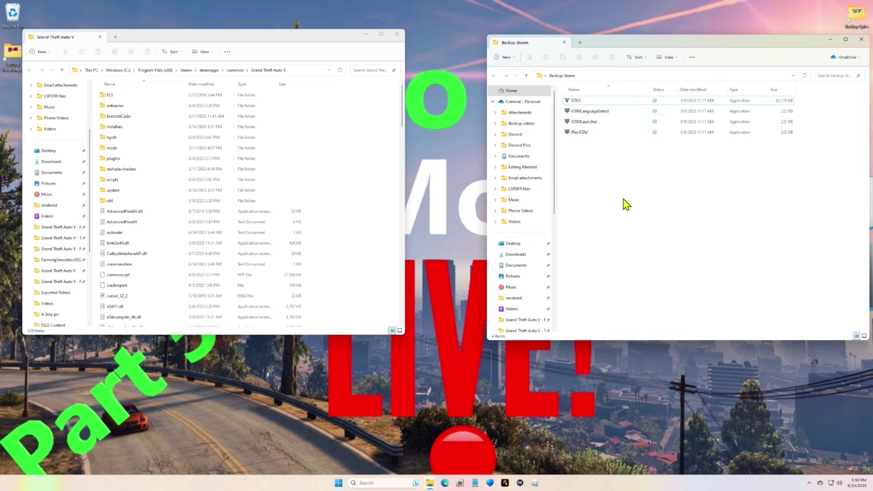
left_click_drag(779, 252, 376, 297)
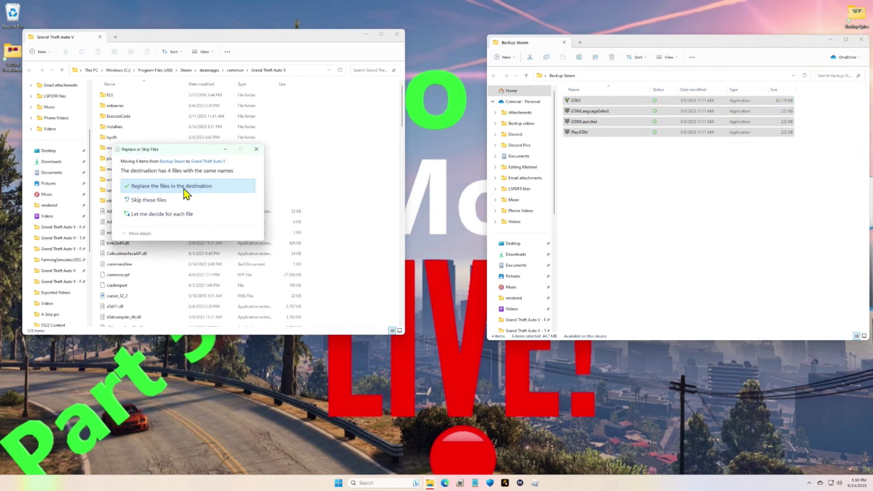
left_click(184, 189)
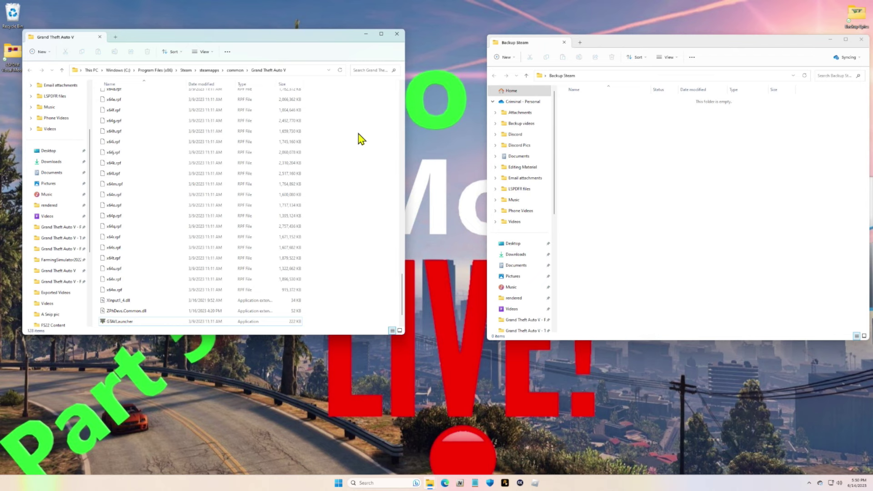
Refresh the Grand Theft Auto V folder, and close both it and the Backup Steam window.
left_click(339, 71)
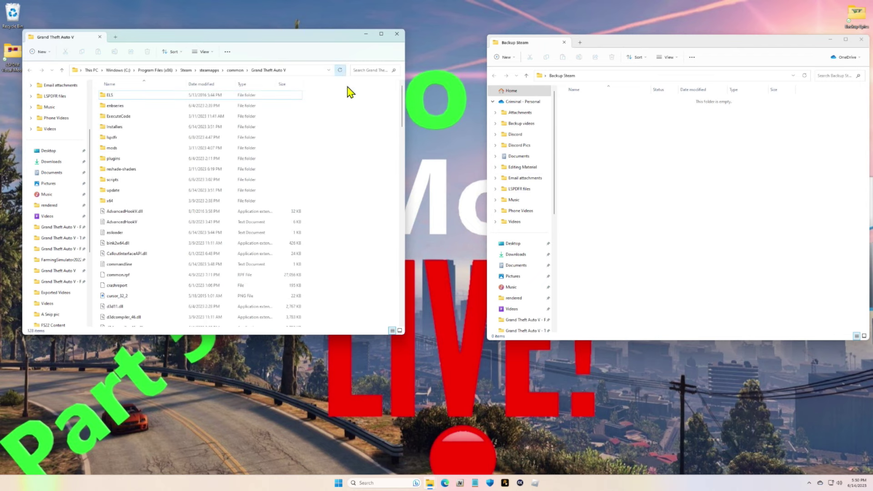
left_click(396, 34)
mouse_move(432, 487)
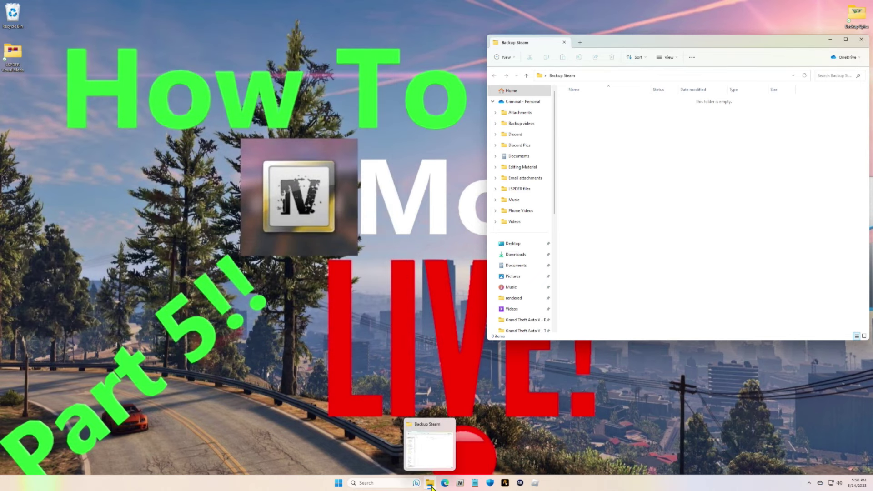
left_click(450, 424)
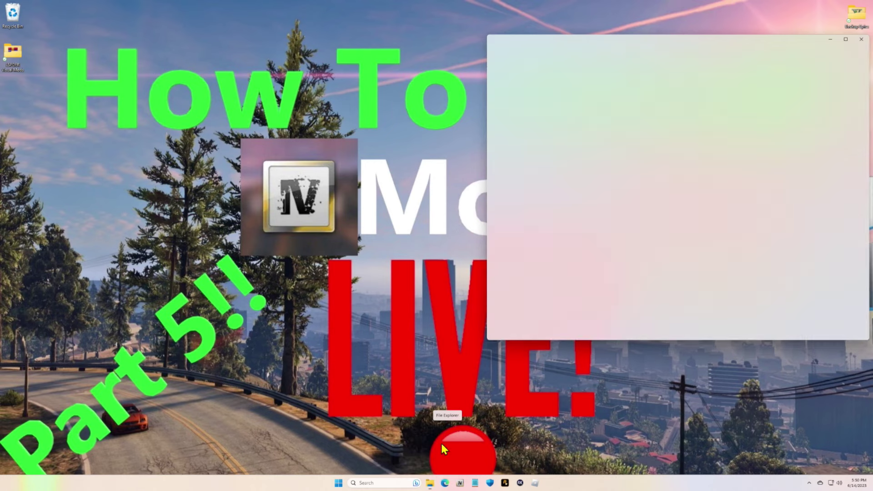
Open the GTAV folder inside Epic Games on New Volume (D:) and refresh its file list.
right_click(429, 485)
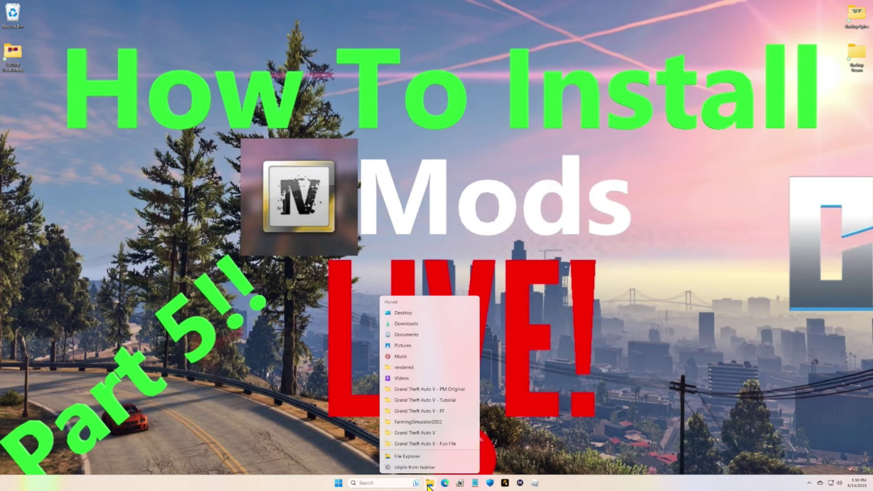
left_click(401, 378)
scroll(50, 201, "down", 5)
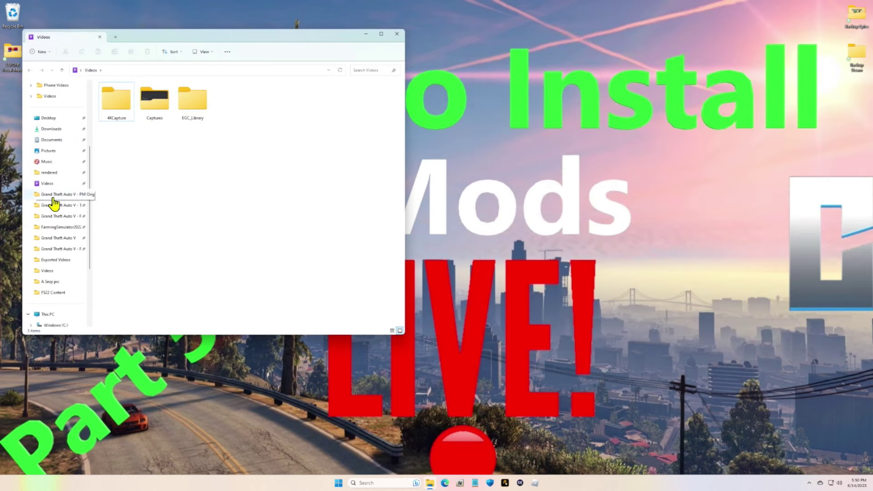
left_click(48, 250)
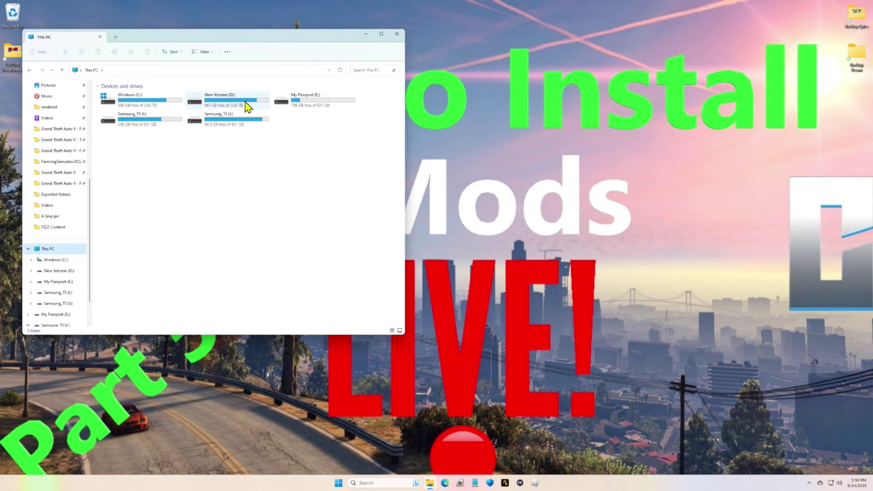
double_click(200, 106)
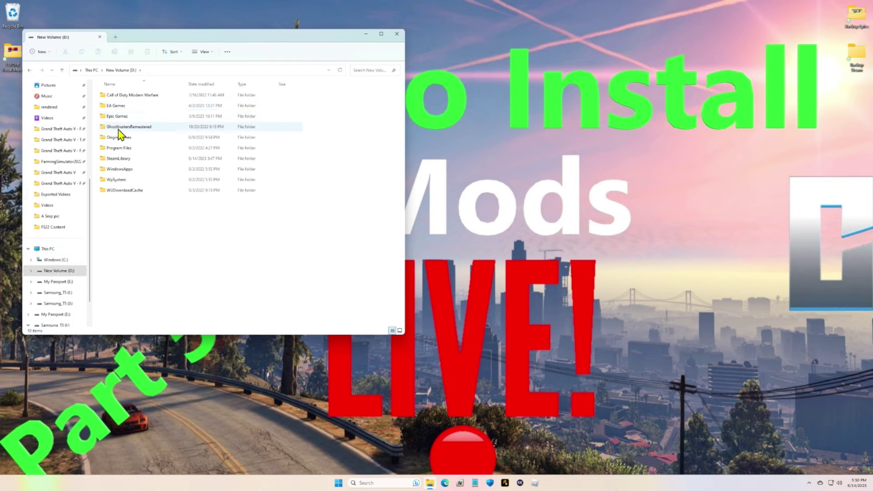
double_click(117, 117)
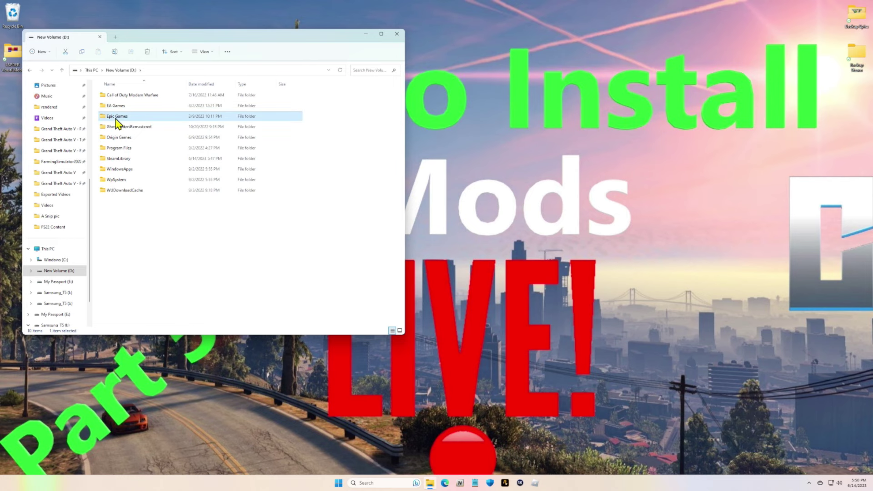
double_click(114, 117)
left_click_drag(249, 40, 263, 33)
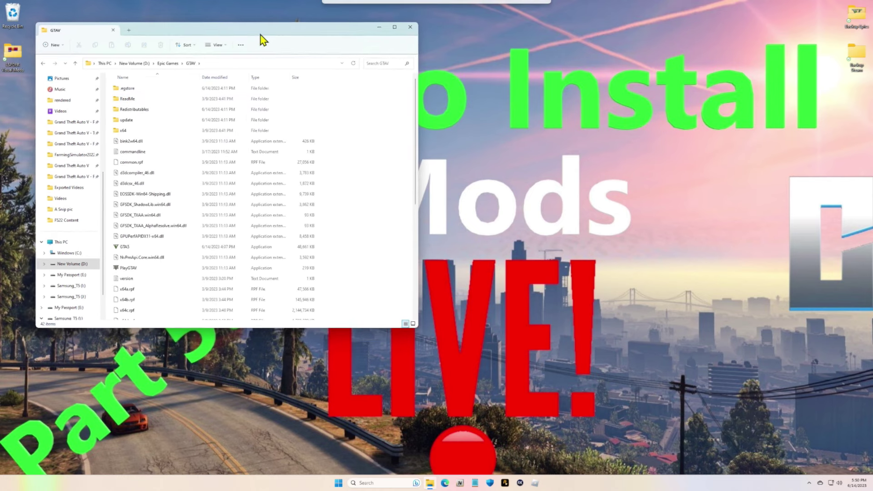
scroll(277, 193, "down", 2)
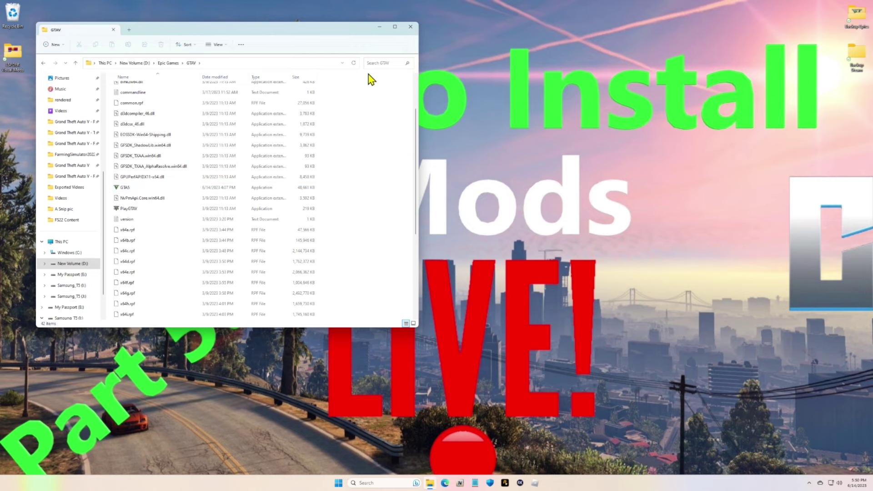
left_click(353, 63)
Copy GTA5 and PlayGTAV from the desktop's Backup Epics folder into the GTAV folder, replacing the existing files.
double_click(855, 19)
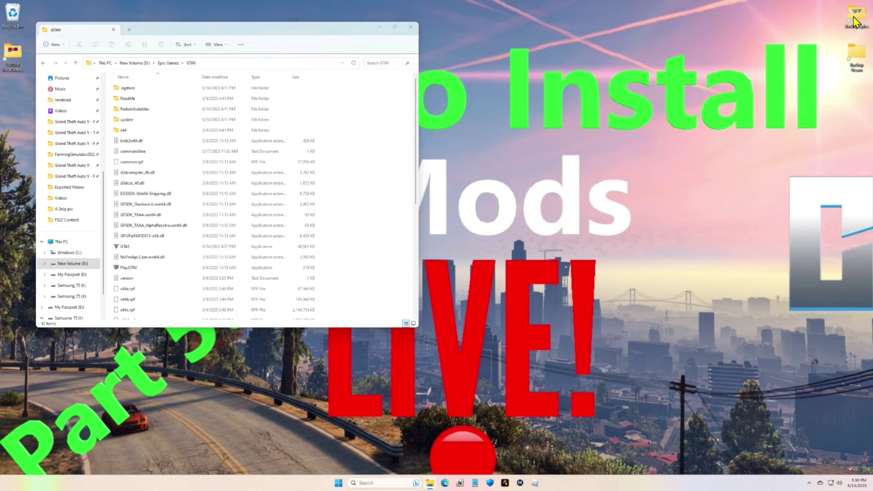
left_click_drag(244, 39, 650, 37)
left_click_drag(712, 194, 600, 91)
left_click(572, 115)
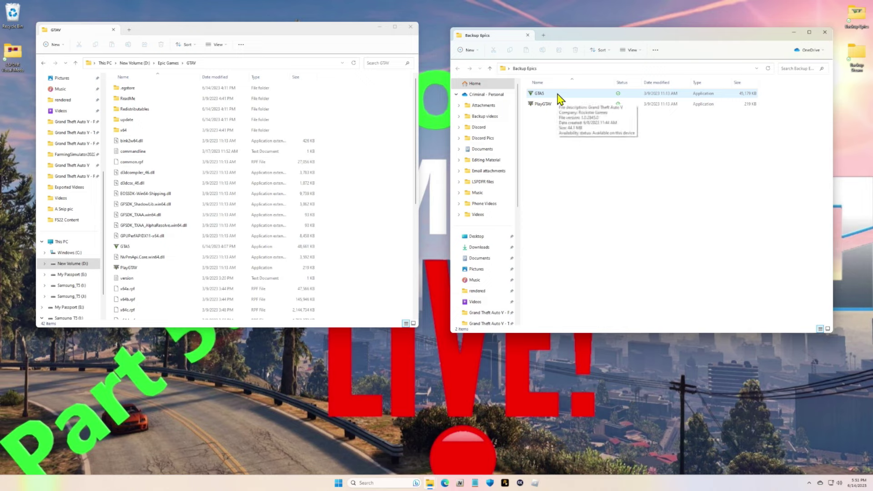
left_click_drag(616, 157, 359, 205)
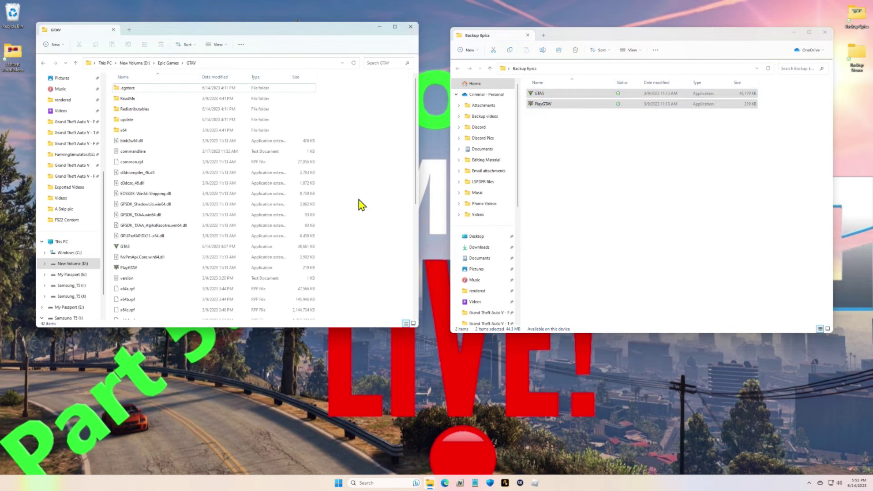
left_click(406, 188)
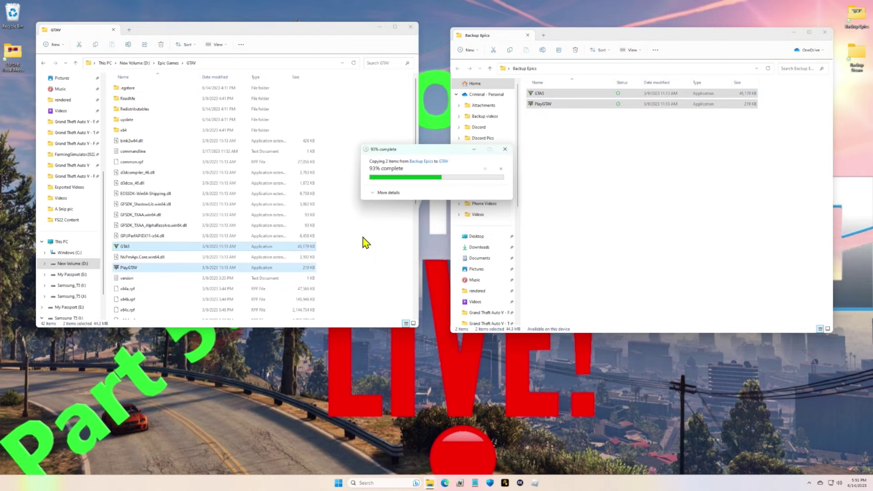
Close the GTAV and Backup Epics folder windows.
left_click(409, 28)
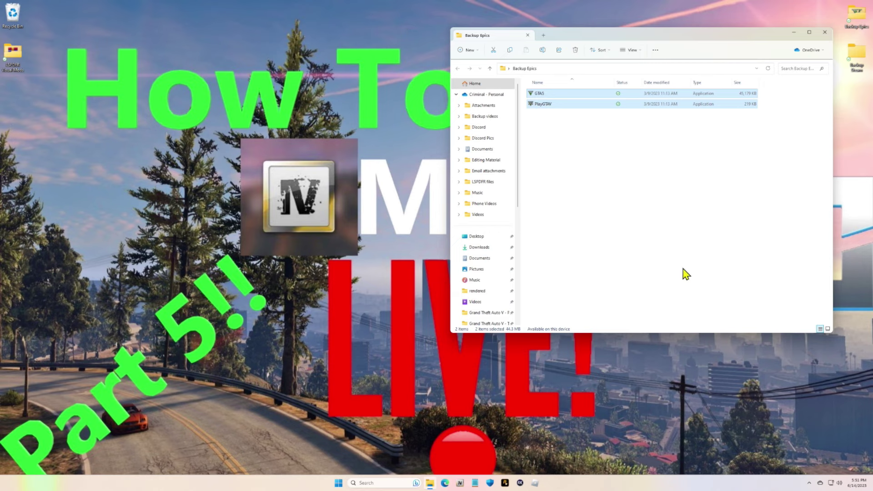
left_click(680, 210)
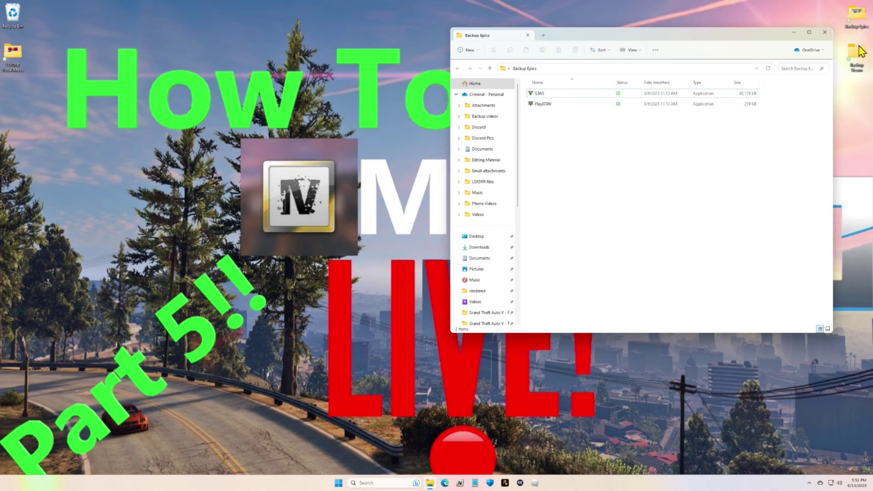
left_click(824, 32)
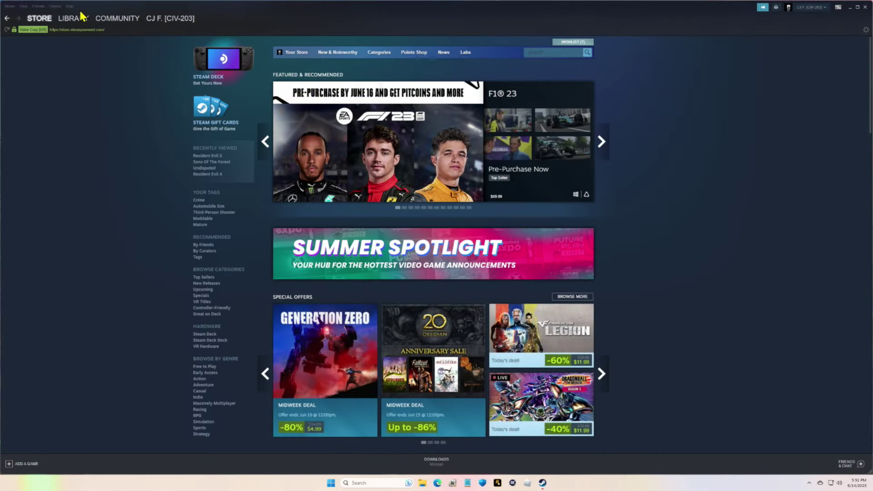
Launch Grand Theft Auto V from the Steam library and decline the Script Hook V update check.
left_click(73, 19)
left_click(178, 149)
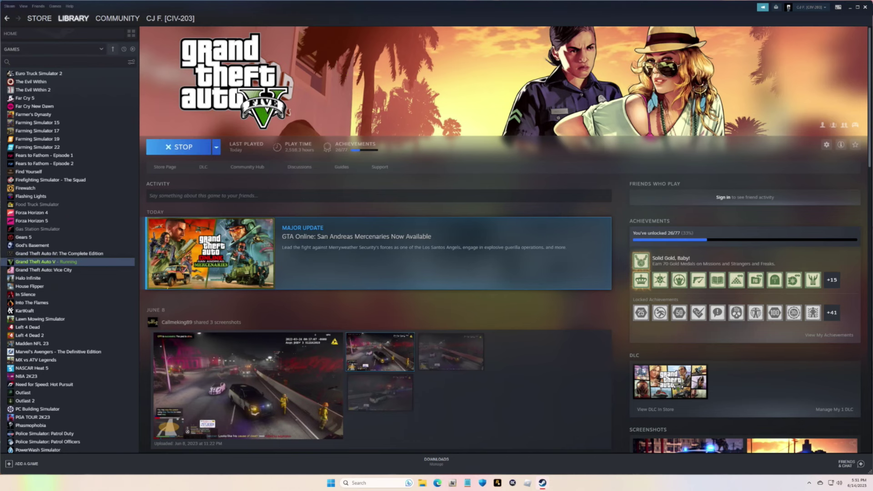
left_click(865, 7)
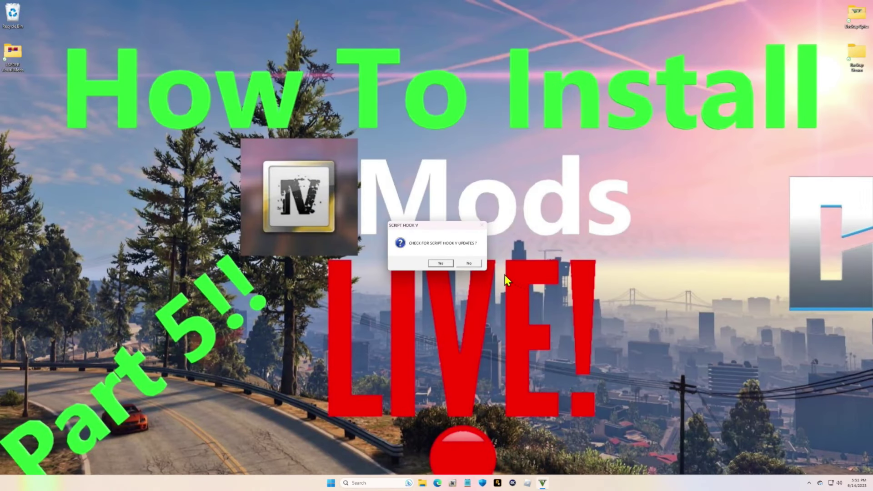
left_click(469, 263)
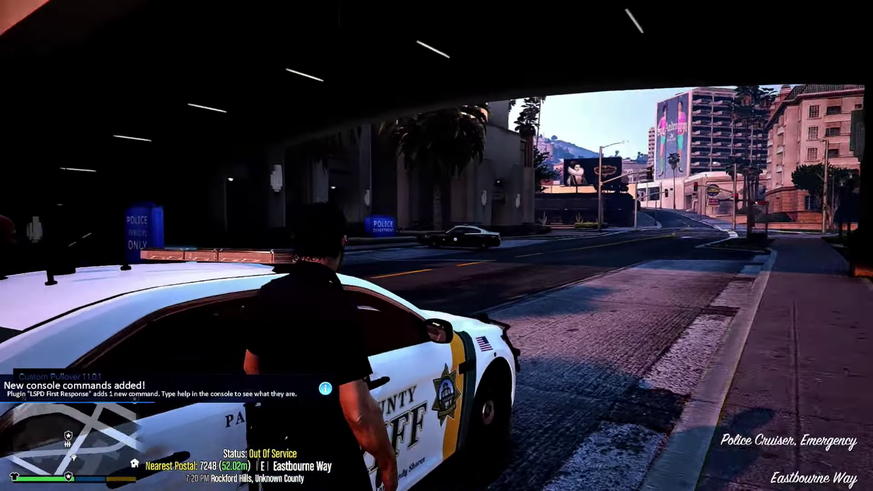
Change the character's outfit to LSSD Patrol from the EUP wardrobe.
key("w")
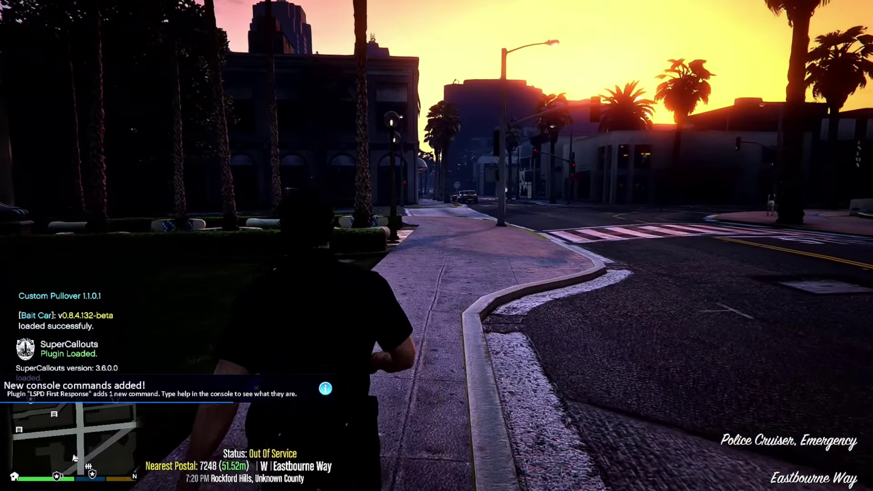
key("F4")
key("Down")
key("Return")
key("Down")
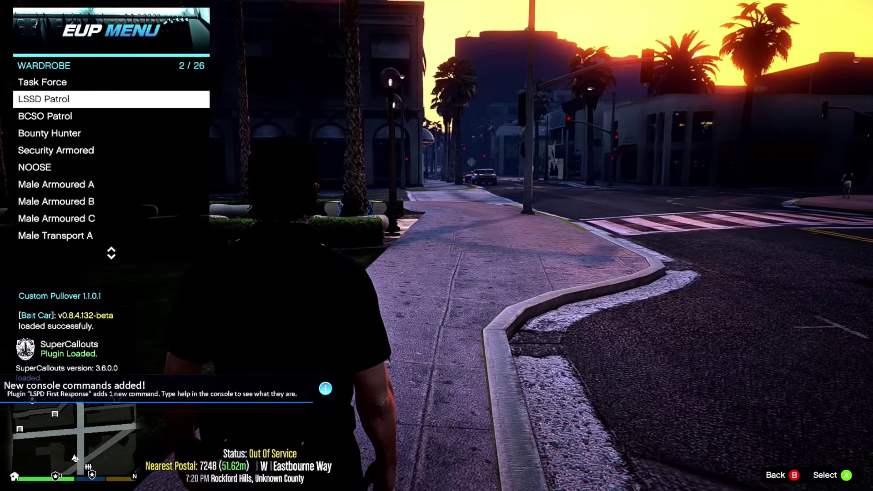
key("Up")
key("Down")
key("Down")
key("Down")
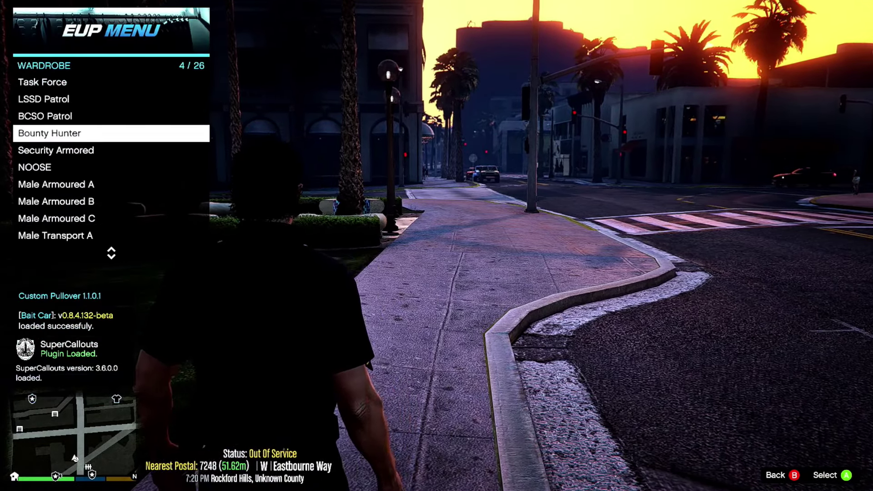
key("Up")
key("Up")
key("Return")
key("F4")
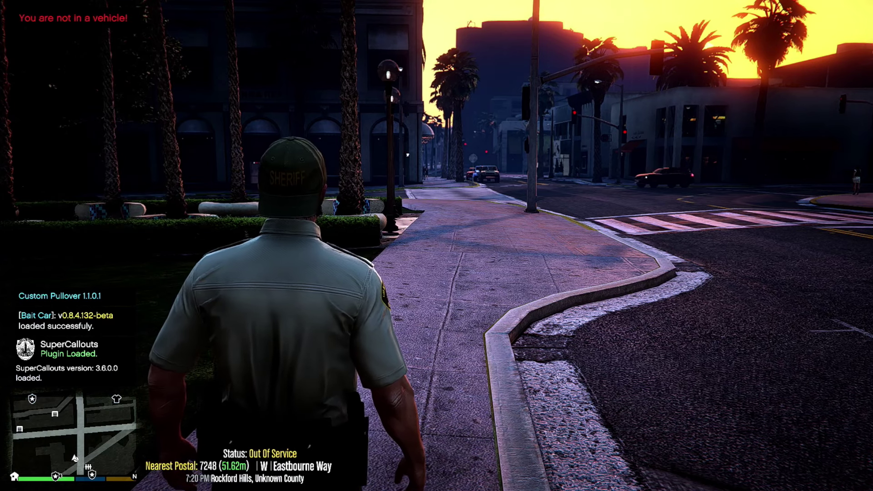
key("F7")
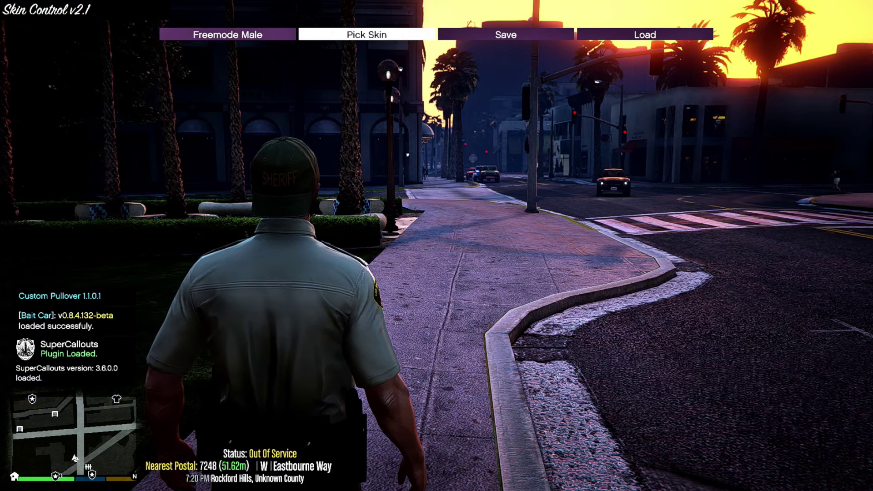
key("F7")
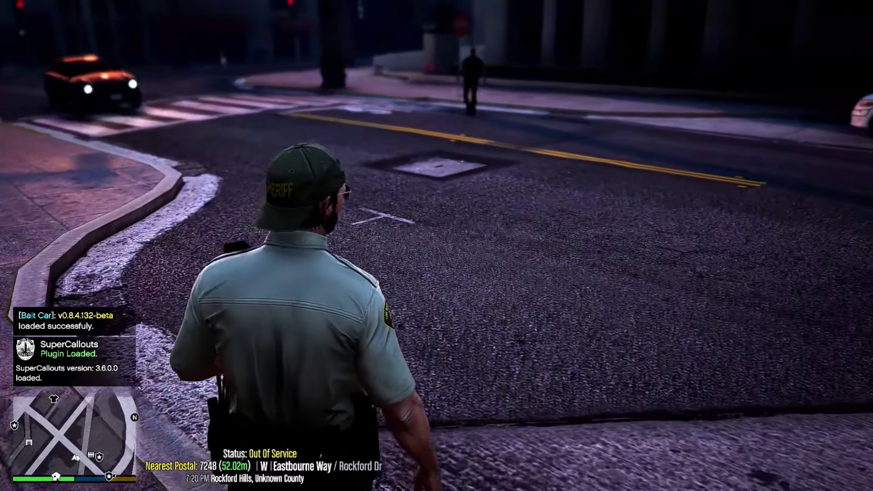
Remove all of the character's weapons through Weapons Menu 1 of the trainer.
key("F3")
key("Up")
key("Up")
key("Up")
key("Down")
key("Return")
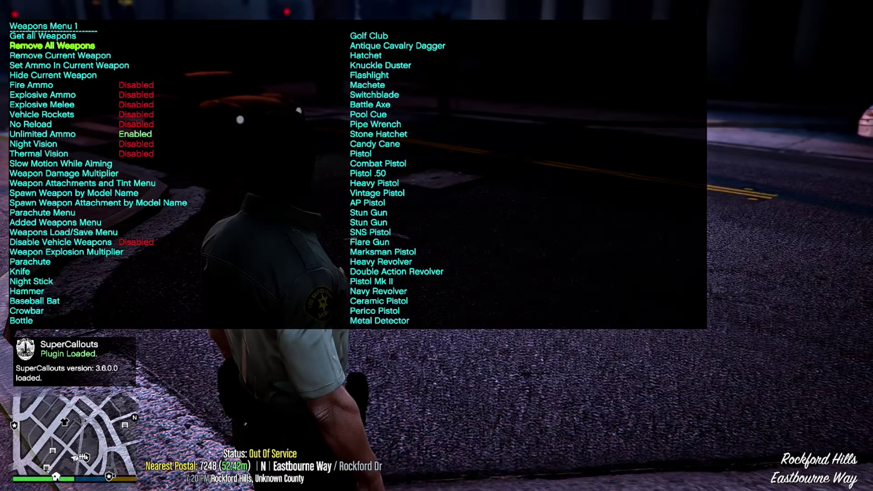
key("Return")
Open the Weapons Load/Save Menu from Weapons Menu 1 of the trainer.
key("Down")
key("Down")
key("Down")
key("Down")
key("Down")
key("Down")
key("Down")
key("Down")
key("Down")
key("Down")
key("Down")
key("Down")
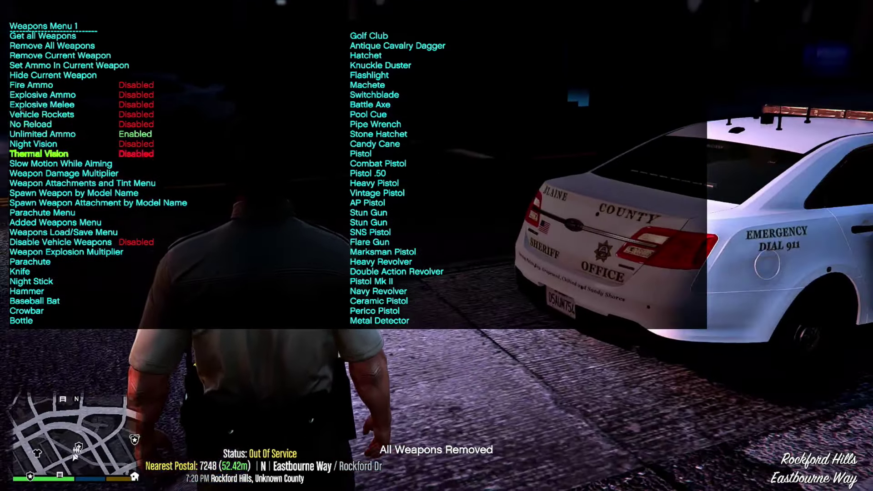
key("Down")
key("Down")
key("Down")
key("Down")
key("Down")
key("Down")
key("Return")
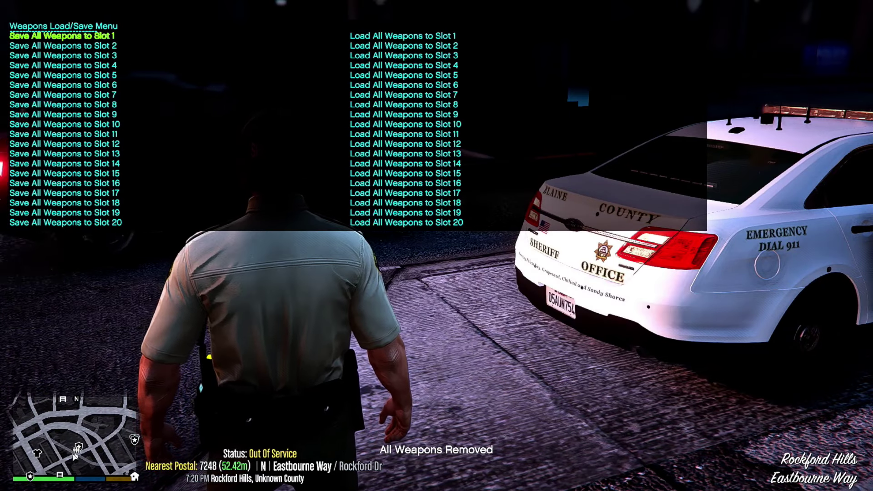
key("BackSpace")
key("BackSpace")
key("Return")
key("Return")
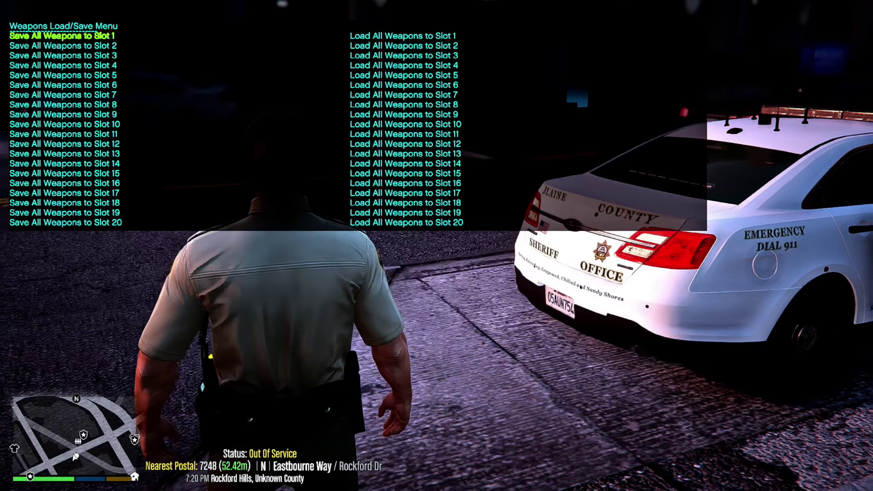
Load all saved weapons from Slot 1 onto the character and close the trainer.
key("Up")
key("Up")
key("Up")
key("Up")
key("Up")
key("Up")
key("Up")
key("Up")
key("Up")
key("Up")
key("Up")
key("Up")
key("Up")
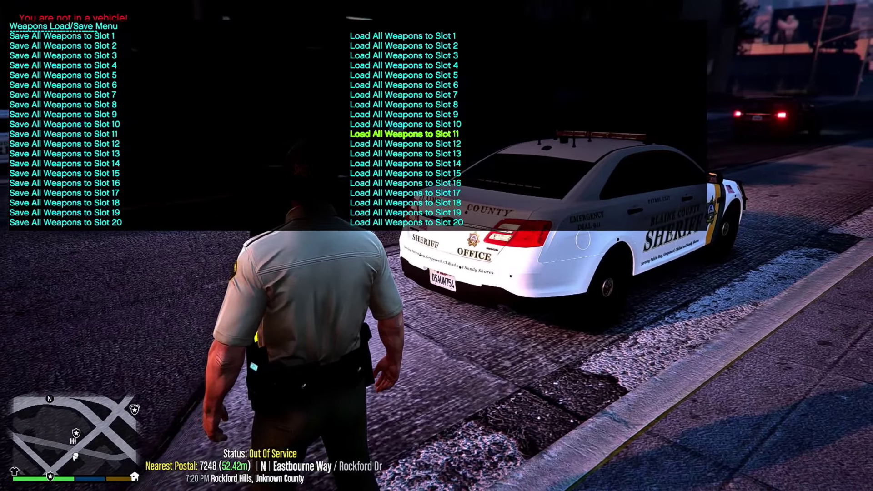
key("Up")
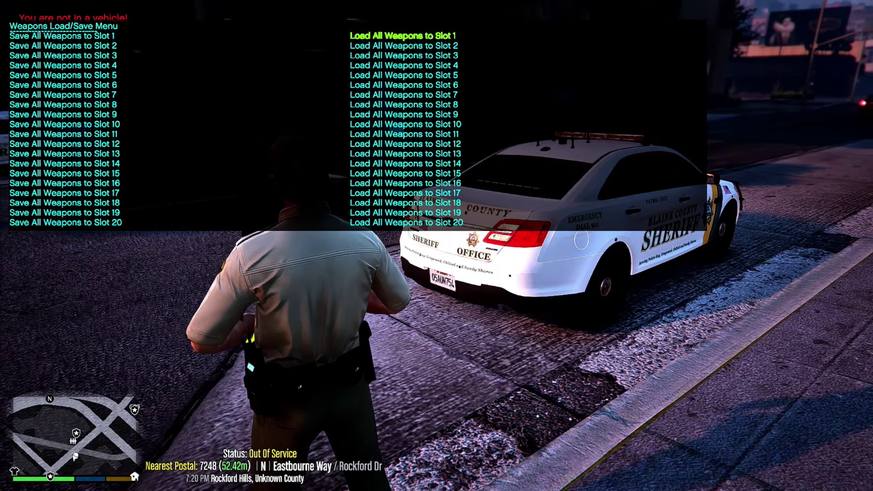
key("BackSpace")
key("BackSpace")
key("BackSpace")
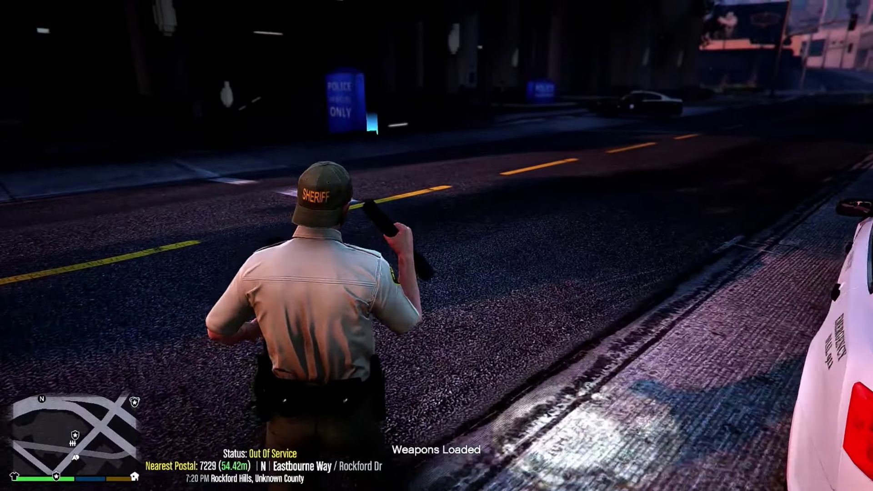
Equip the rifle, aim it at the road, and sling it on the character's back.
key("Tab")
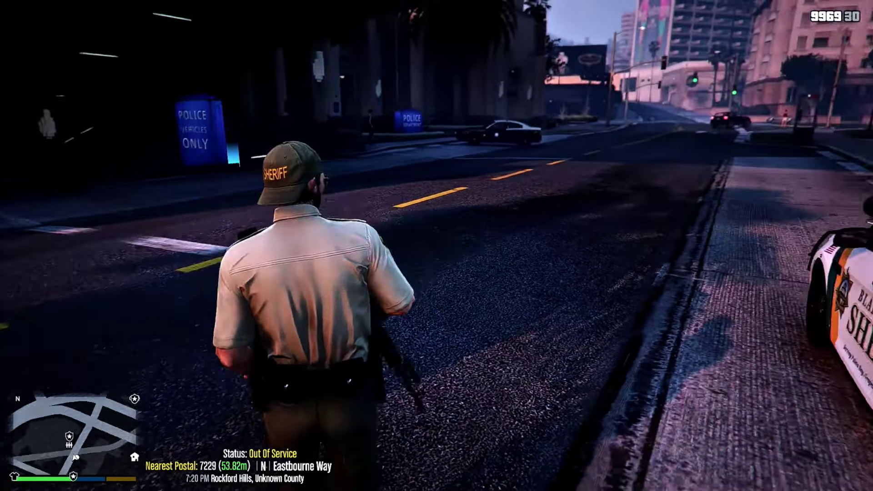
right_click(436, 245)
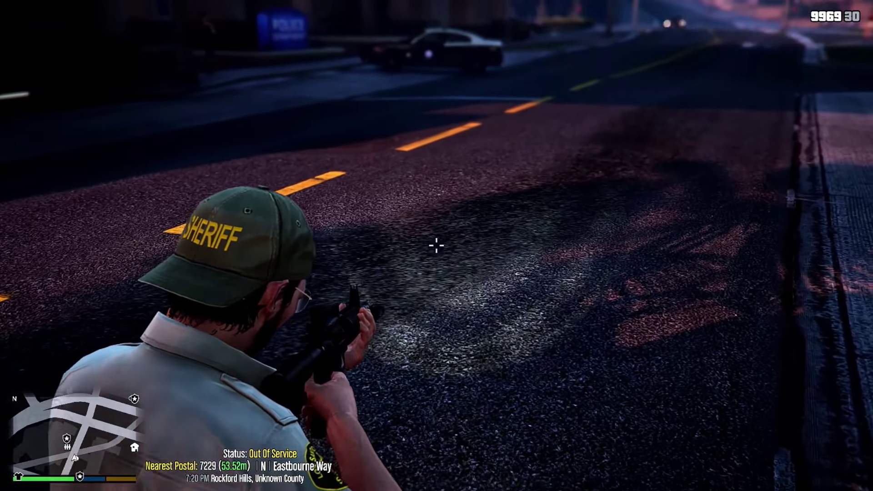
key("Tab")
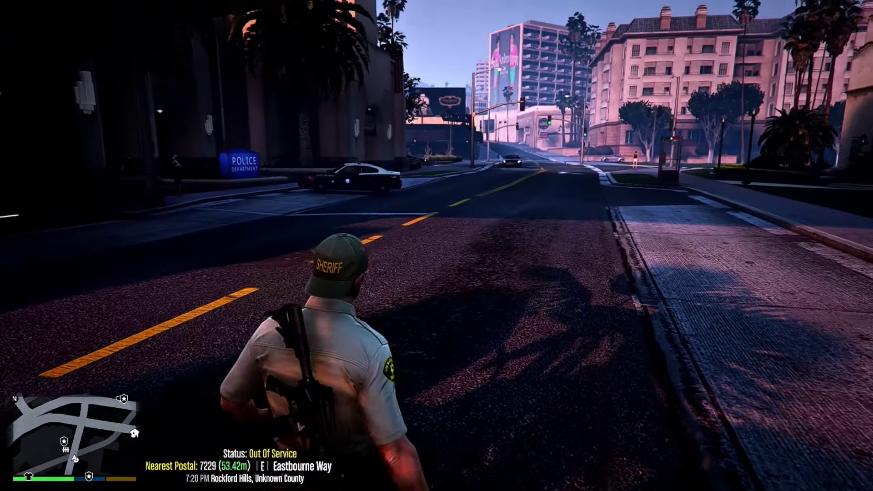
Try to open the context menu, and get the character into the Blaine County Sheriff patrol car.
key("alt")
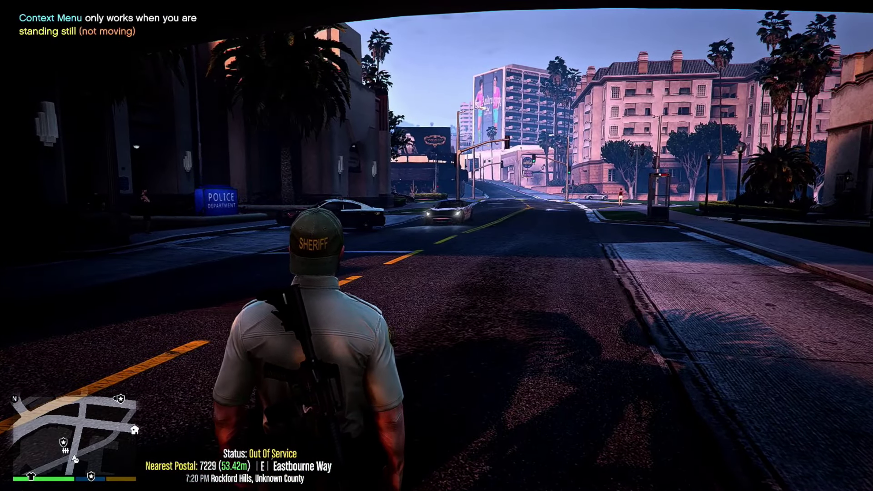
key("alt")
key("w")
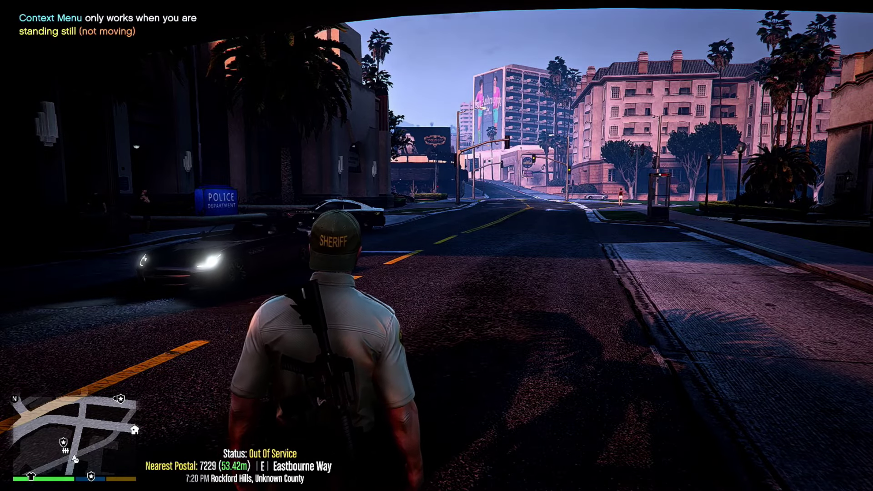
key("w")
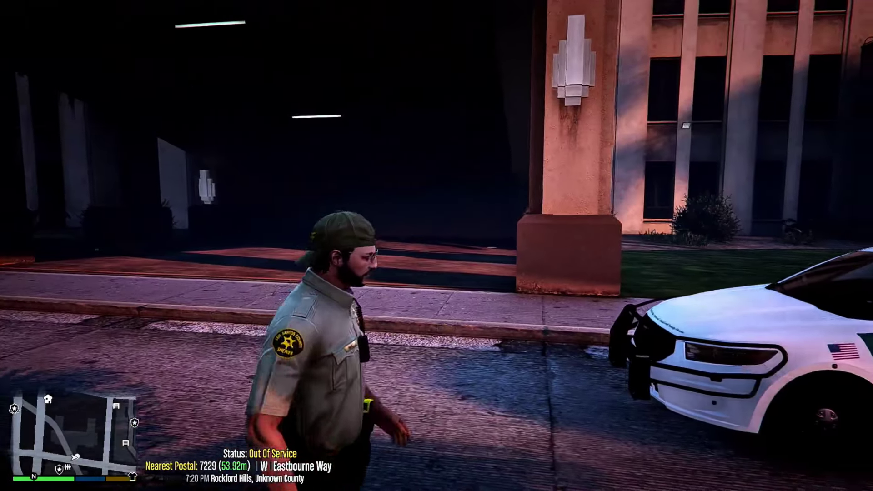
key("f")
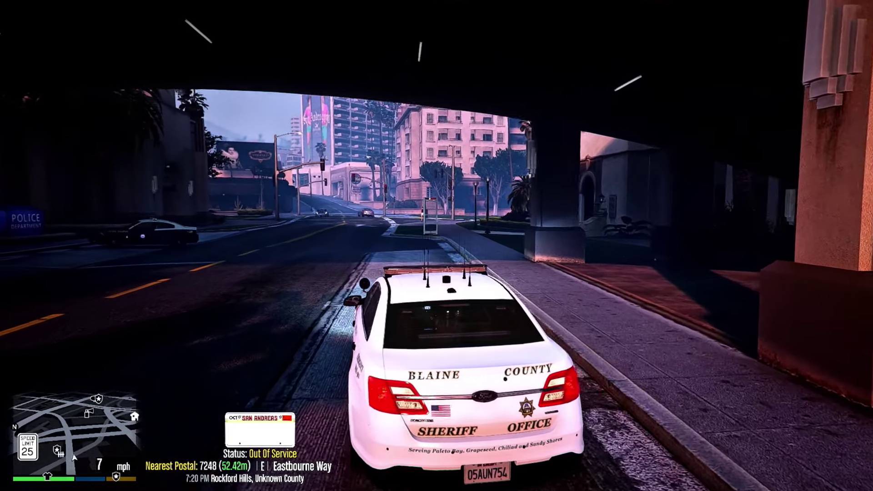
Drive the patrol car along Eastbourne Way and turn right at the intersection with Abe Milton Pkwy.
key("w")
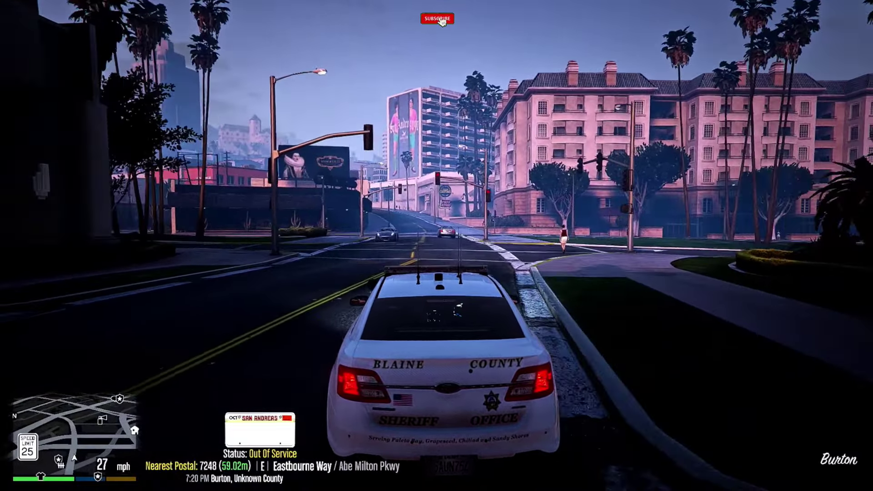
key("d")
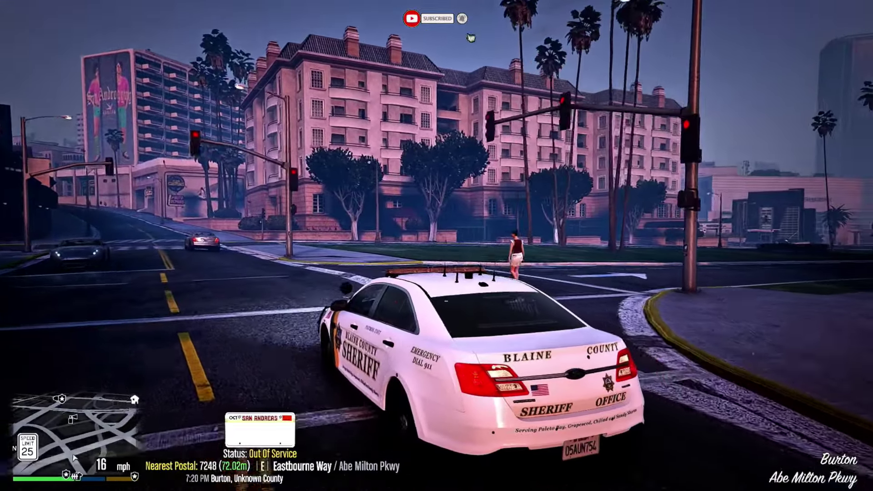
key("d")
key("w")
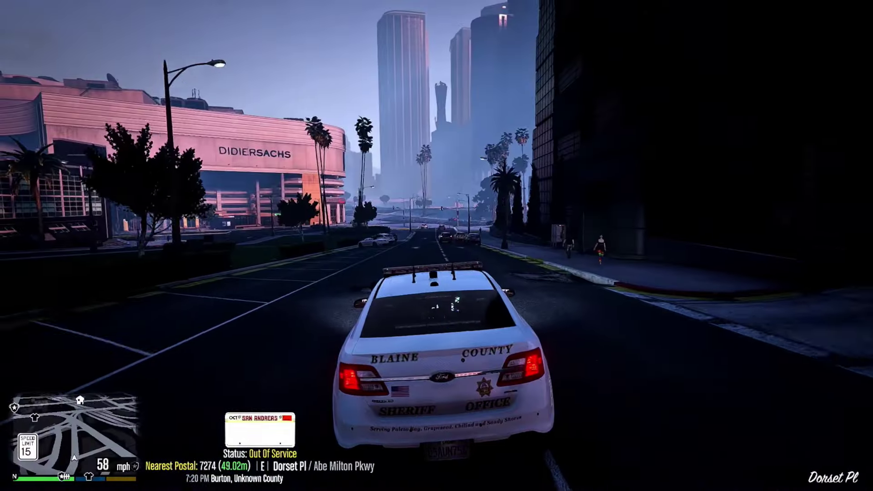
Drive past the Didier Sachs and Augury Insurance buildings toward San Vitus Blvd and turn on the patrol car's light bar.
key("w")
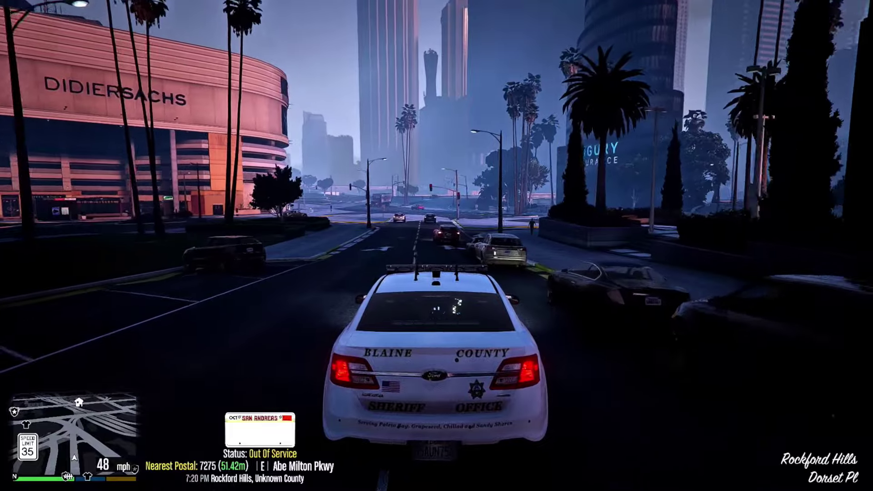
key("a")
key("w")
key("d")
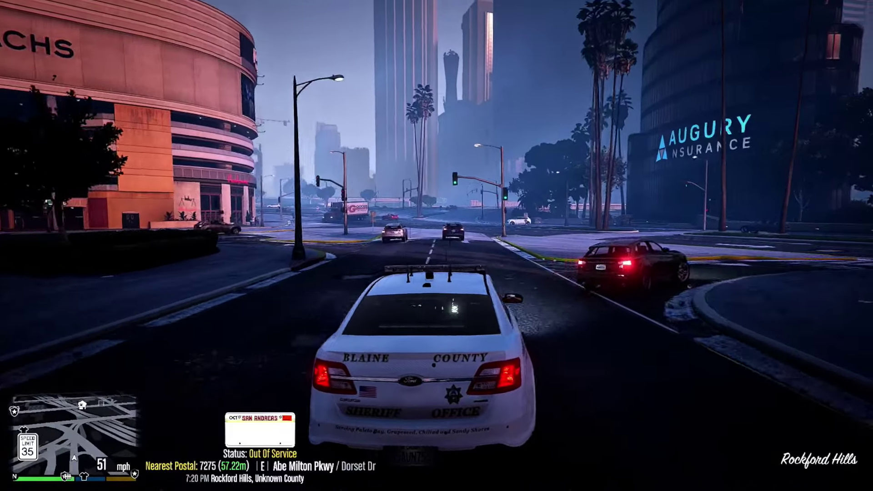
key("w")
key("a")
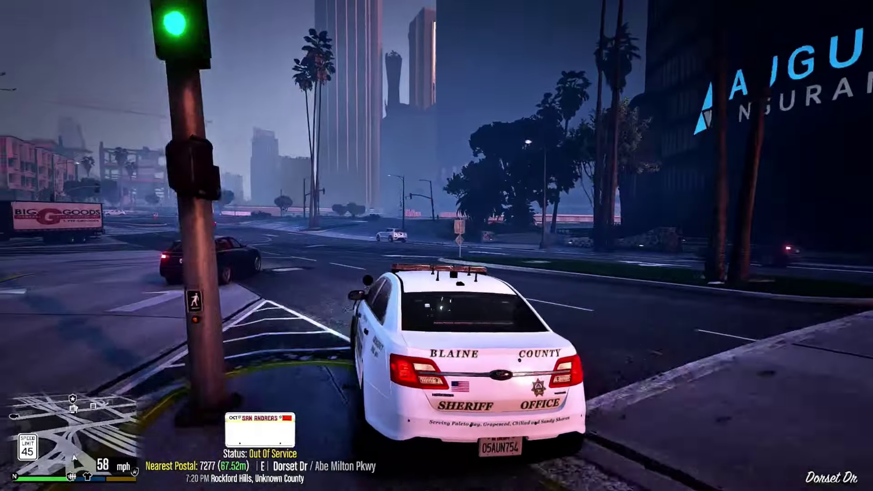
key("d")
key("e")
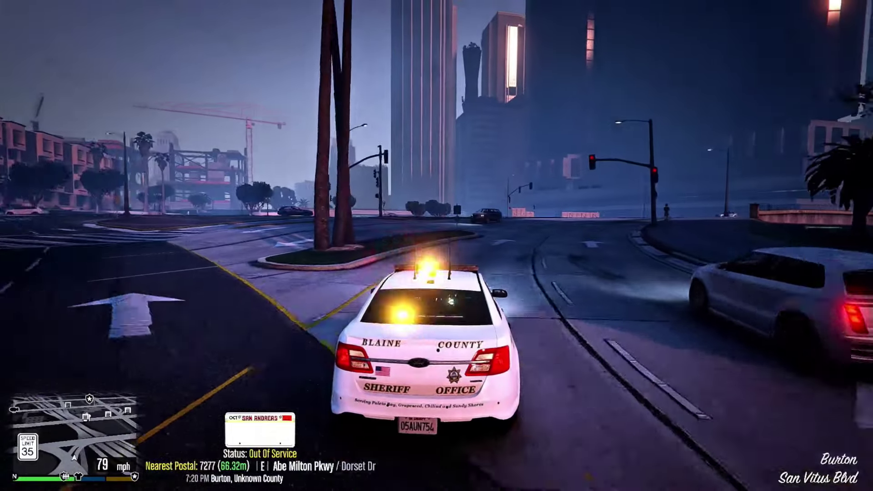